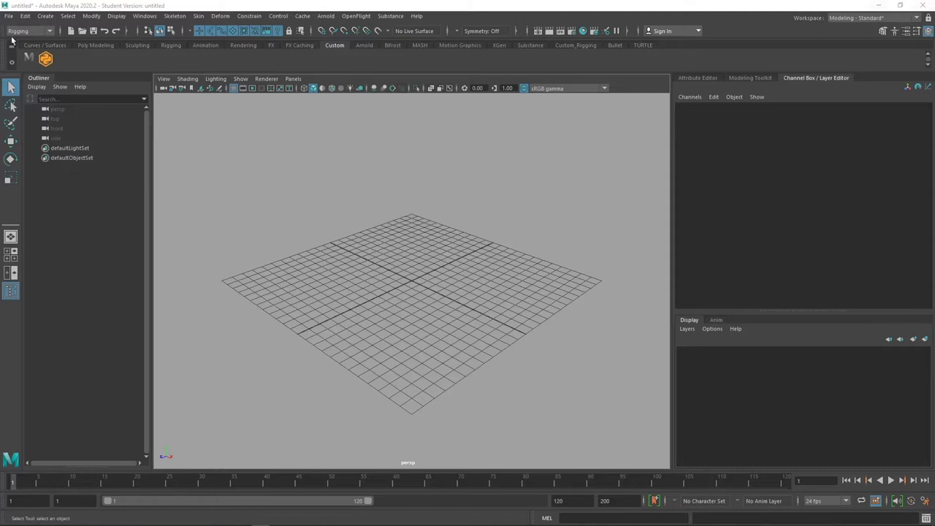
# - Delete the orange button from the Custom shelf so the shelf is empty
pyautogui.rightClick(59, 65)
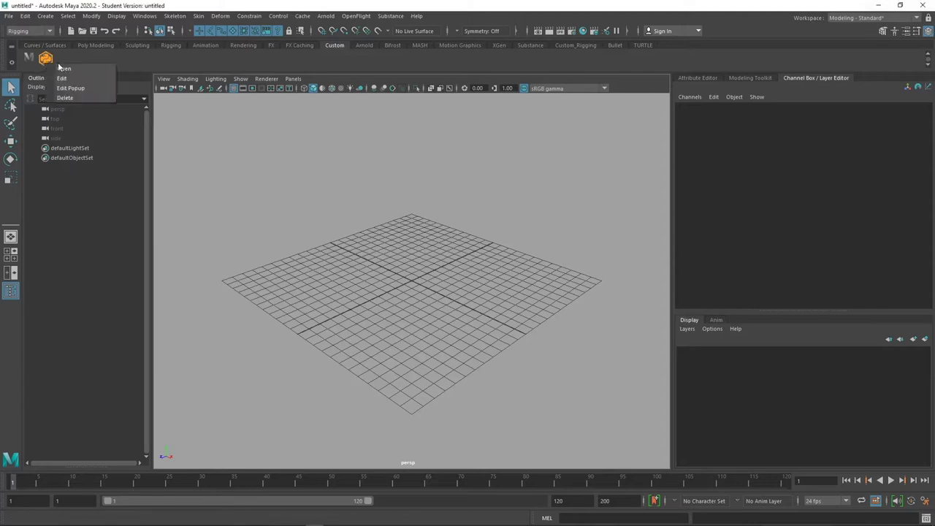
pyautogui.click(88, 96)
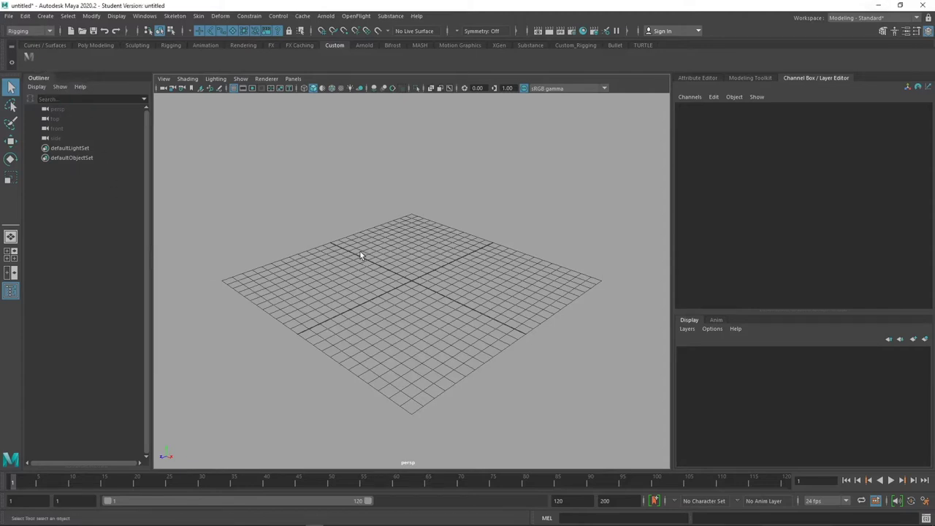
pyautogui.moveTo(249, 519)
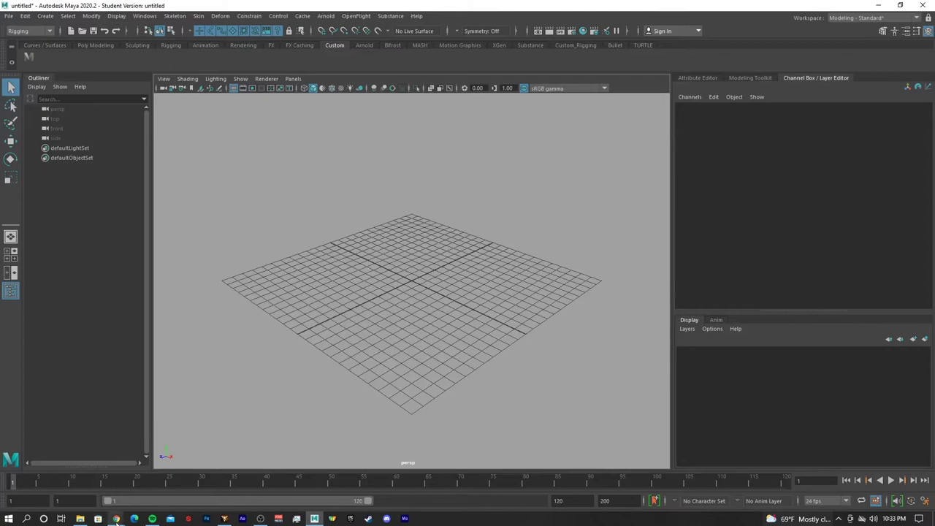
pyautogui.click(116, 519)
# - Turn off Hidden items in the Mixamo_Auto_Control_Rig_v_1_6_0 Explorer window, then open Maya's Script Editor
pyautogui.click(314, 518)
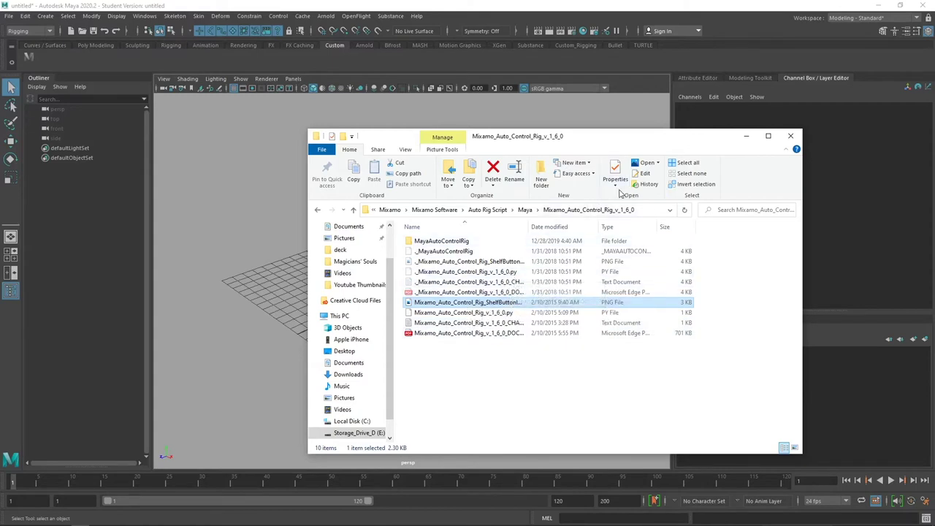
pyautogui.click(404, 149)
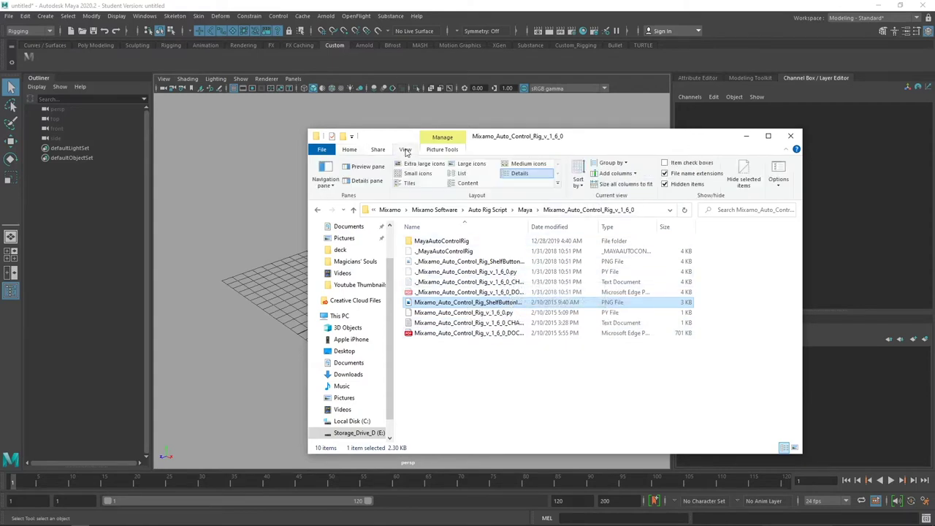
pyautogui.click(665, 185)
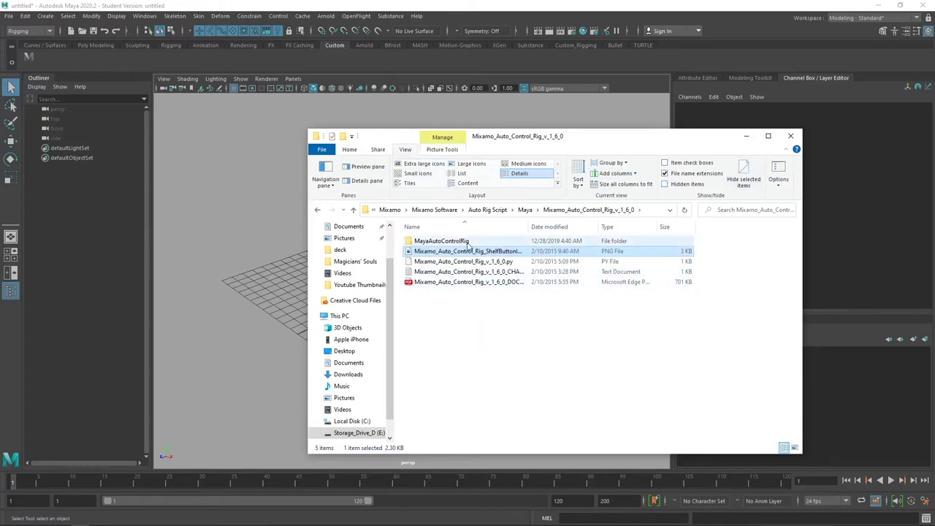
pyautogui.click(925, 519)
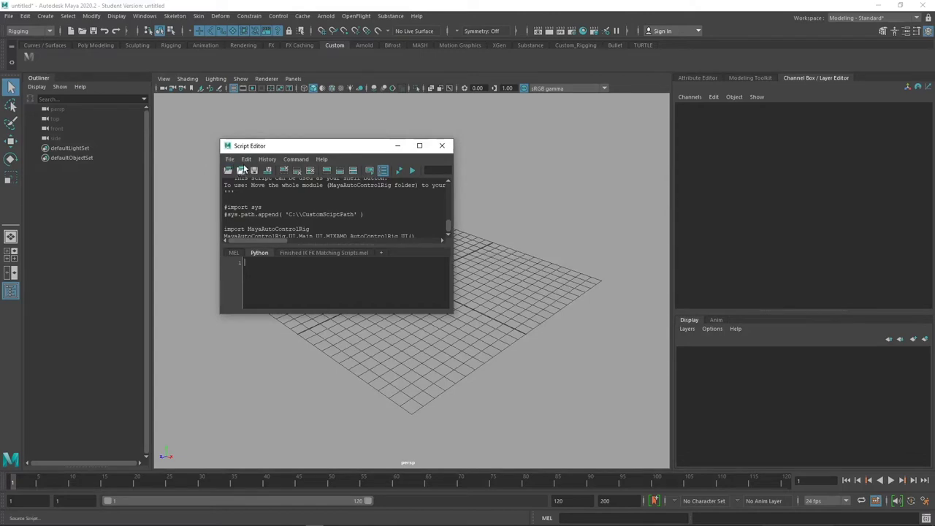
pyautogui.click(230, 159)
pyautogui.click(250, 177)
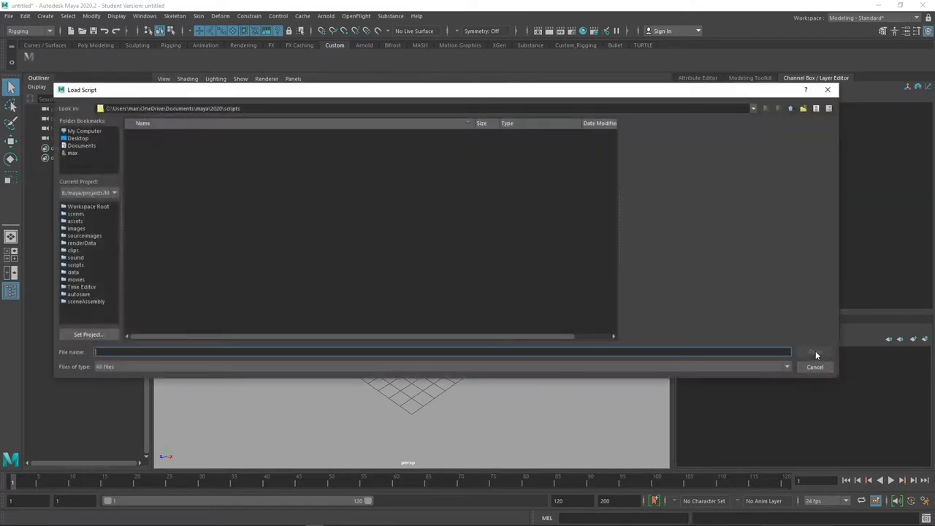
pyautogui.click(256, 108)
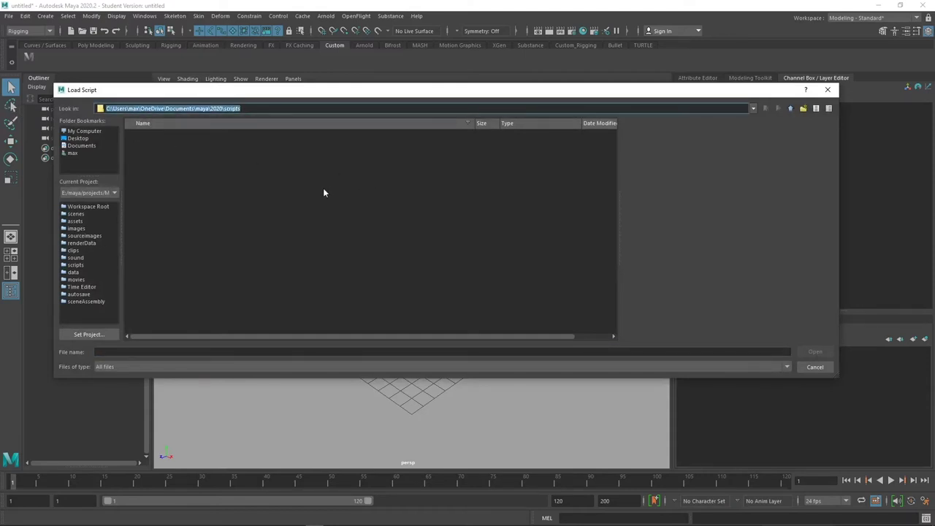
pyautogui.click(821, 94)
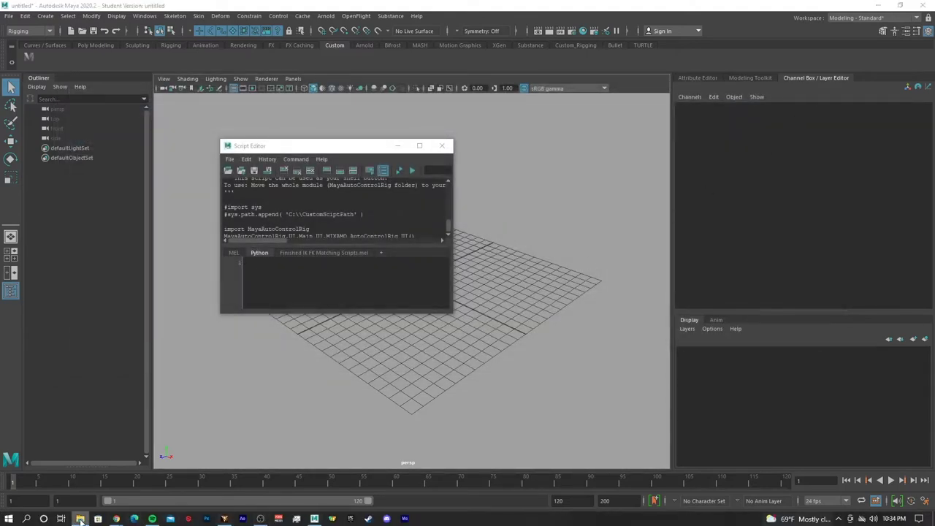
# - Open a new File Explorer window at the pasted Documents\maya\2020\scripts path
pyautogui.rightClick(80, 520)
pyautogui.click(74, 468)
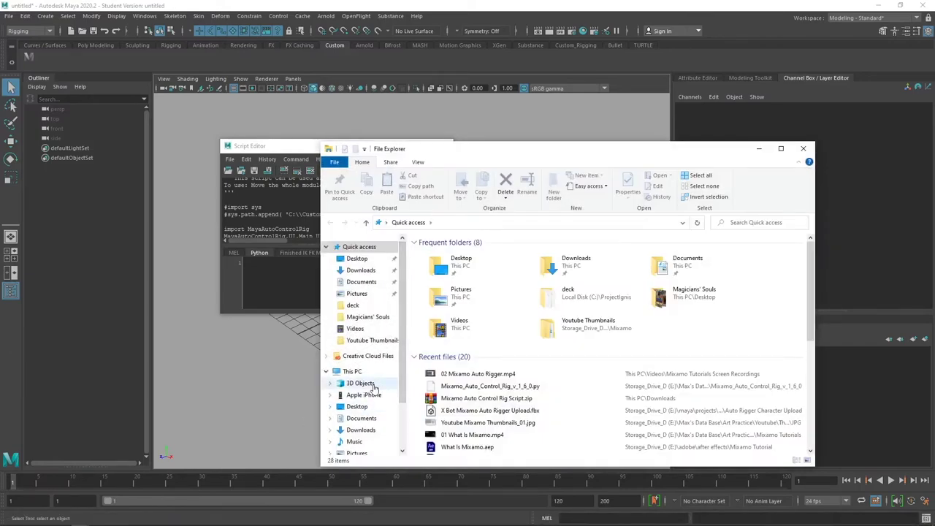
pyautogui.click(472, 222)
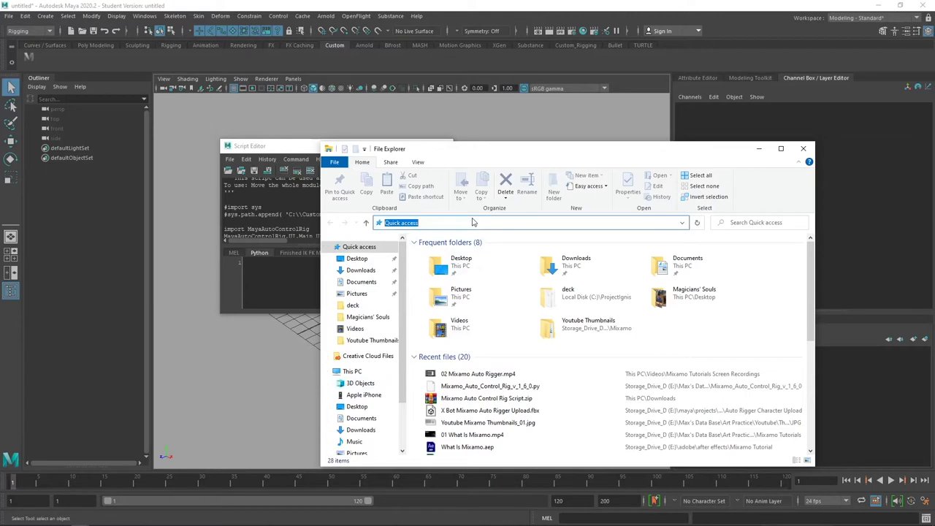
pyautogui.hotkey('ctrl', 'v')
pyautogui.press('Return')
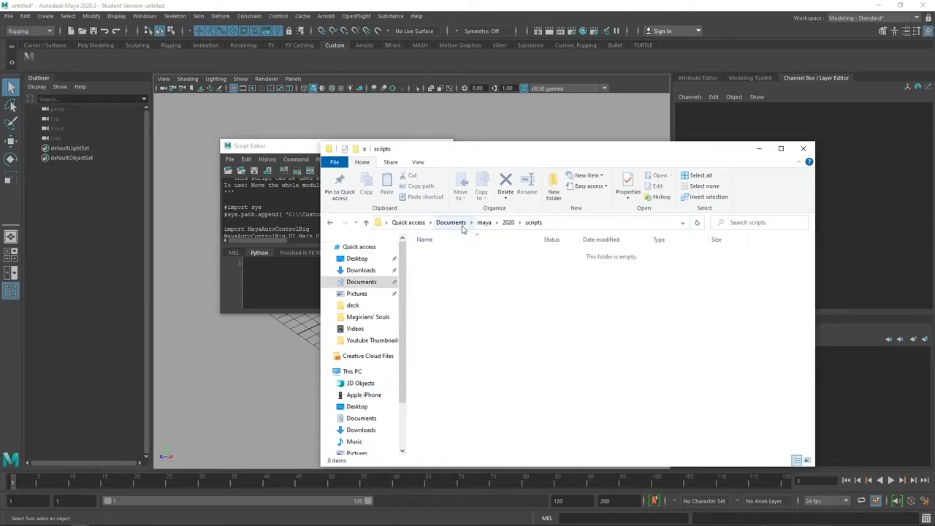
# - Navigate to Documents\maya\2020\prefs\scripts and move that window to the left
pyautogui.click(509, 223)
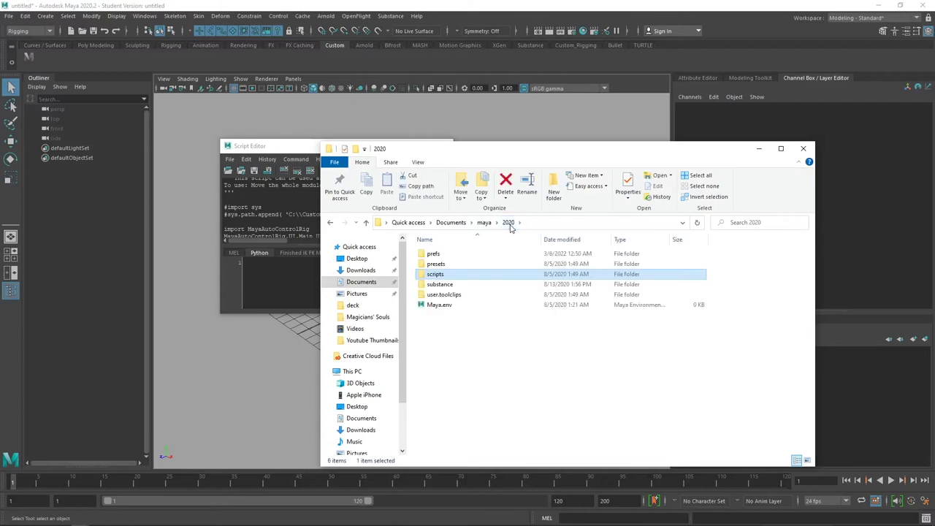
pyautogui.doubleClick(433, 254)
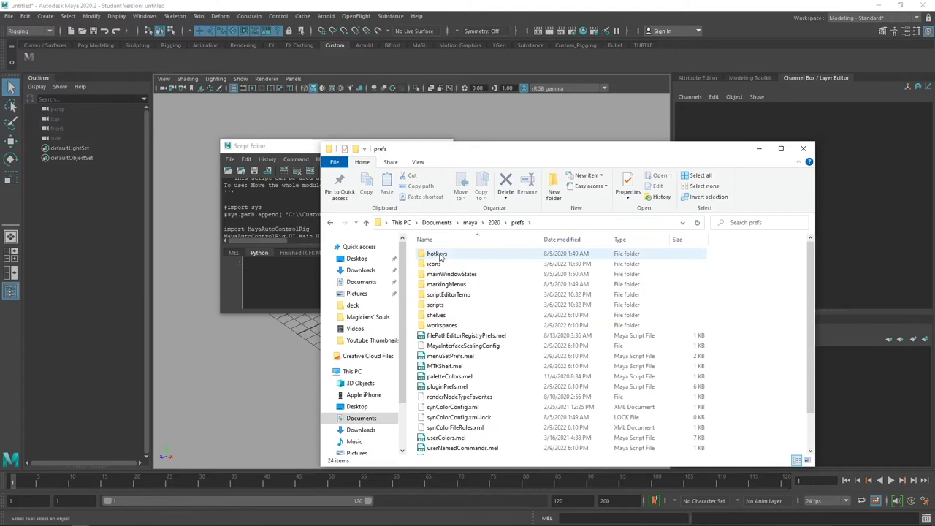
pyautogui.doubleClick(449, 306)
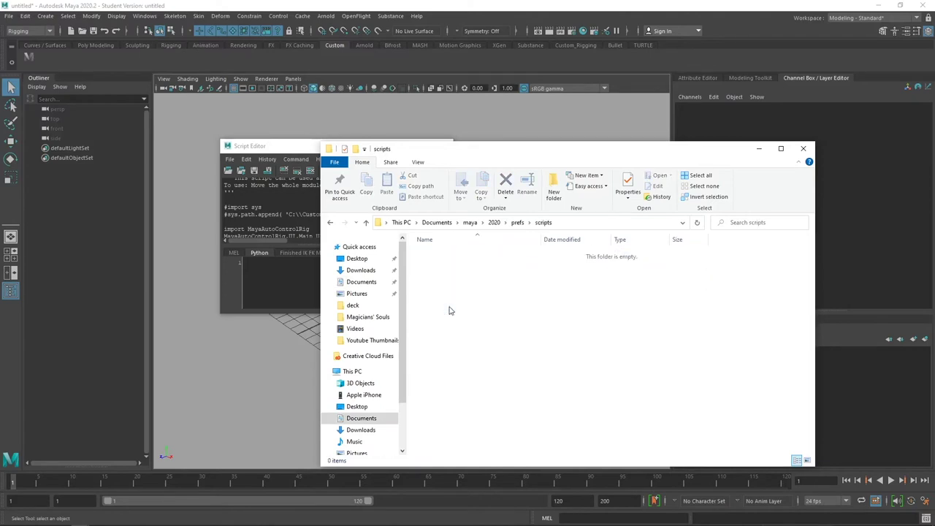
pyautogui.moveTo(548, 157); pyautogui.dragTo(222, 133)
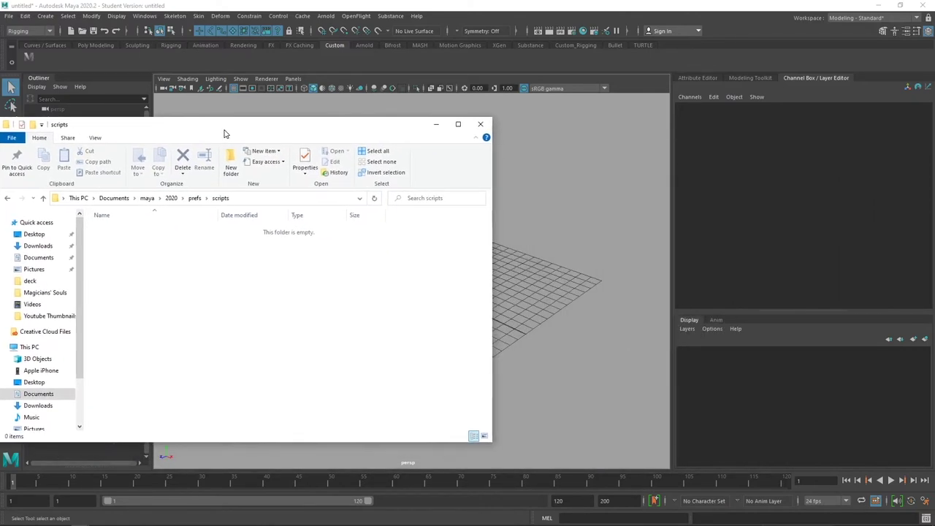
pyautogui.moveTo(319, 139); pyautogui.dragTo(348, 132)
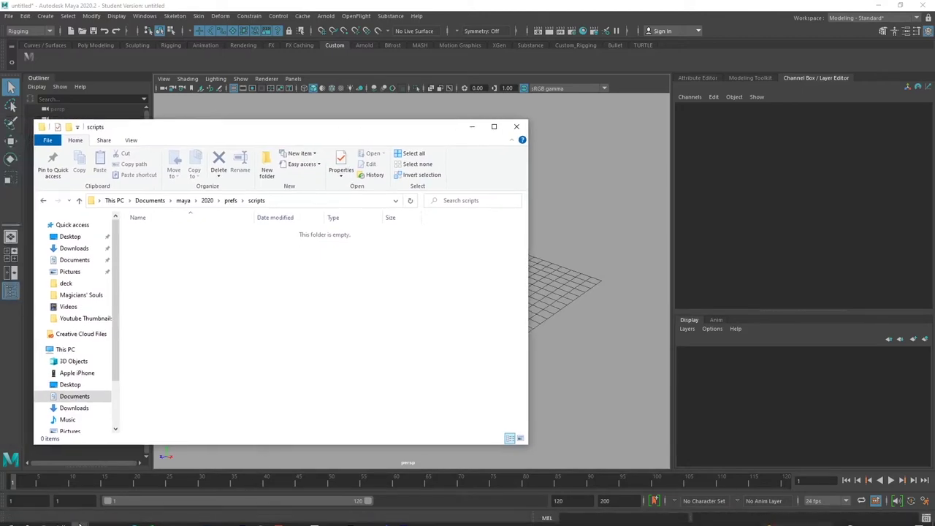
# - Copy the MayaAutoControlRig folder from the Mixamo folder into the prefs\scripts folder
pyautogui.moveTo(80, 518)
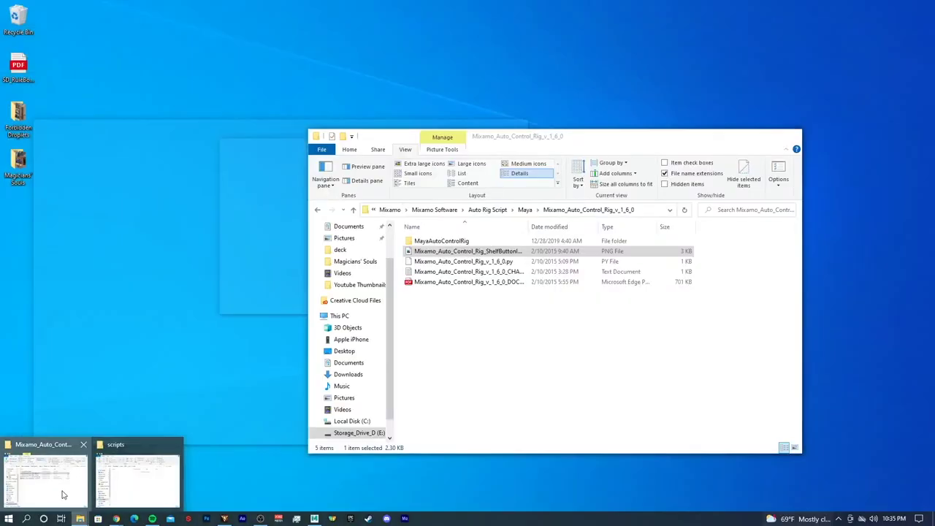
pyautogui.click(139, 475)
pyautogui.moveTo(586, 144); pyautogui.dragTo(694, 145)
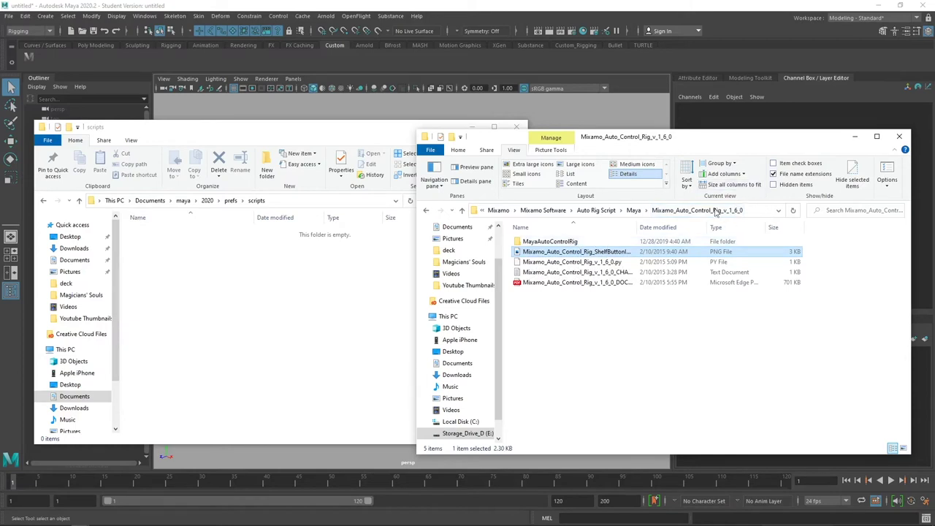
pyautogui.click(567, 243)
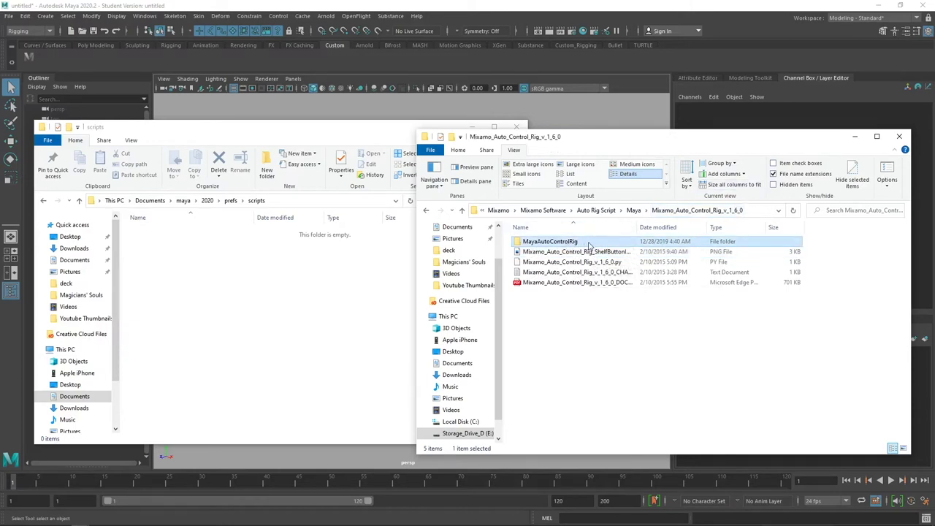
pyautogui.click(302, 277)
pyautogui.hotkey('ctrl', 'v')
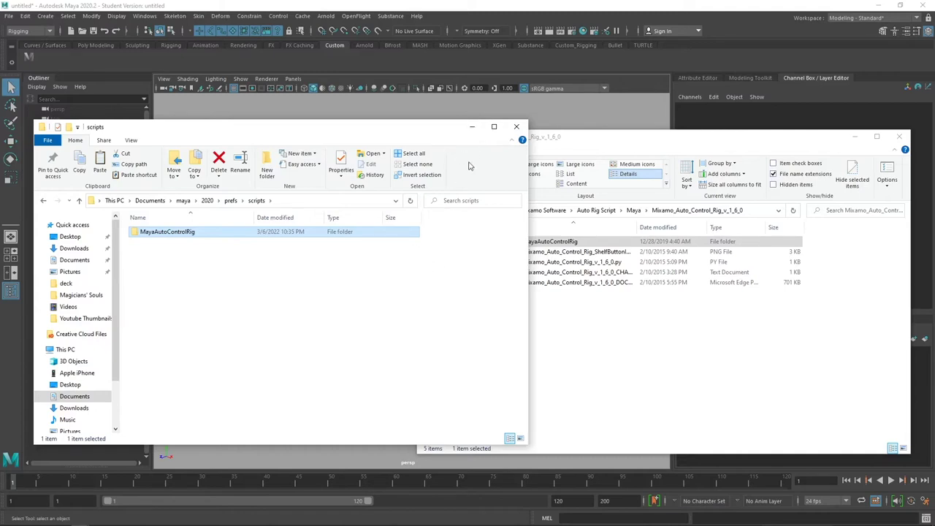
# - Minimize the prefs\scripts window and show the Mixamo folder beside the Script Editor
pyautogui.click(472, 127)
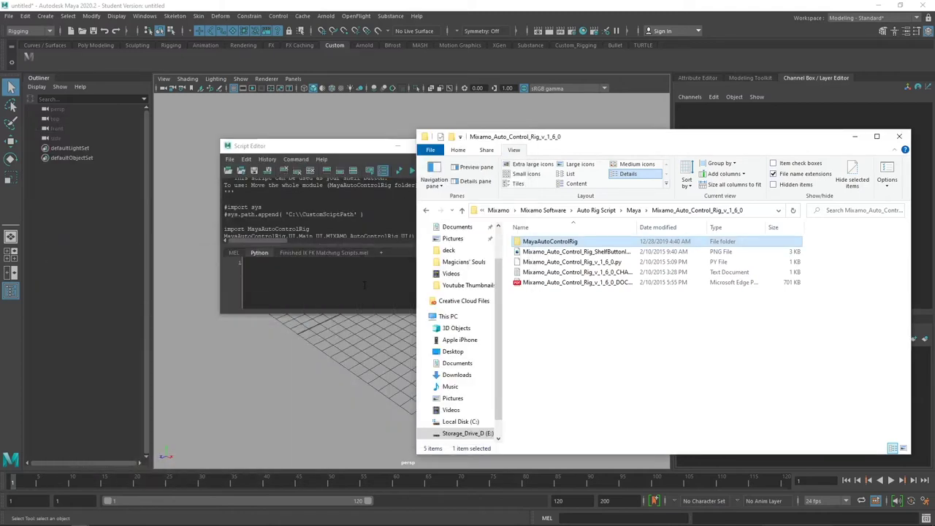
pyautogui.click(332, 290)
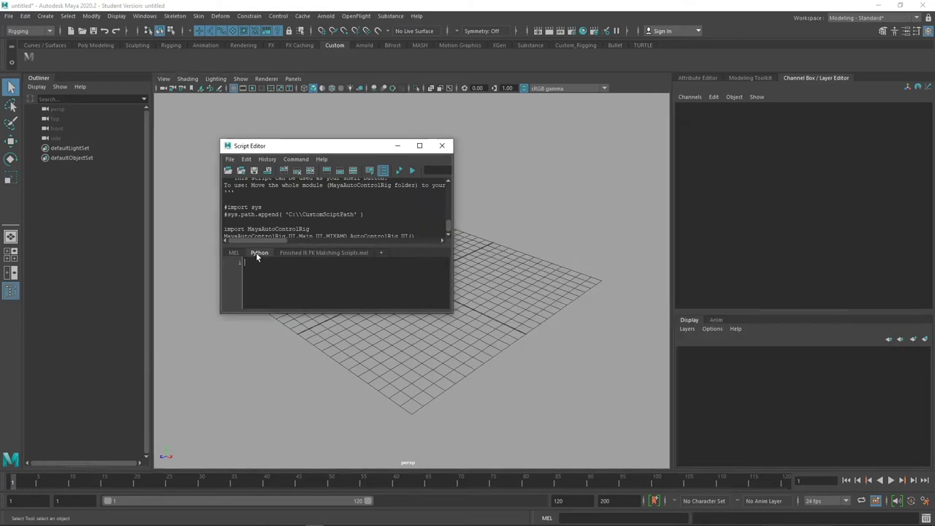
pyautogui.moveTo(80, 520)
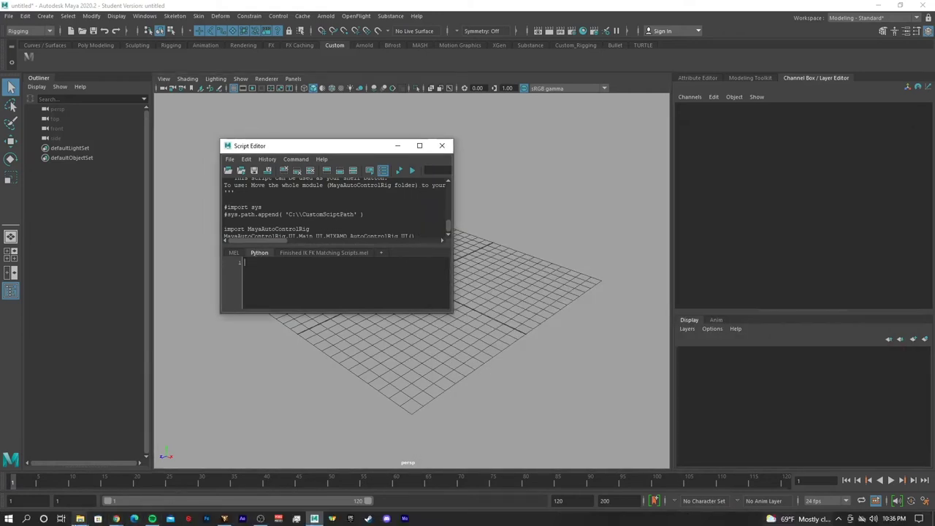
pyautogui.click(44, 475)
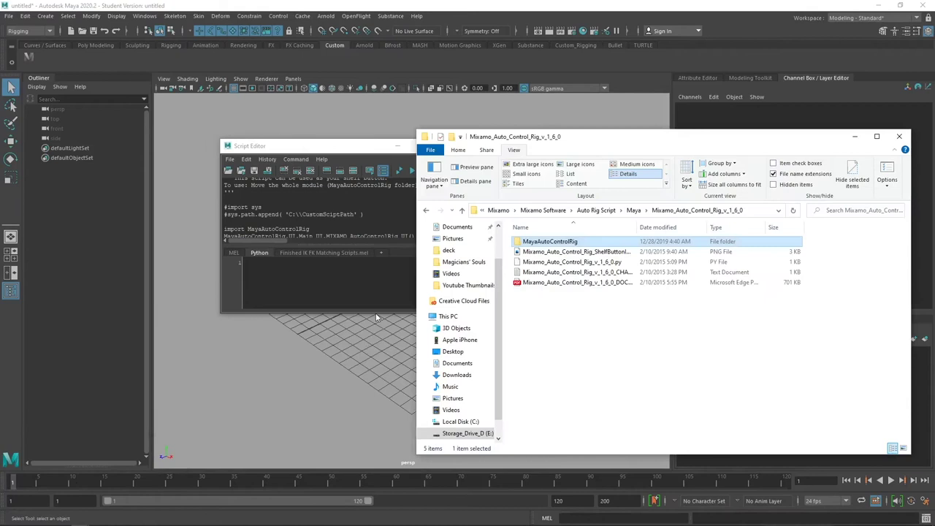
# - Drag Mixamo_Auto_Control_Rig_v_1_6_0.py into the Script Editor's Python input pane
pyautogui.click(625, 264)
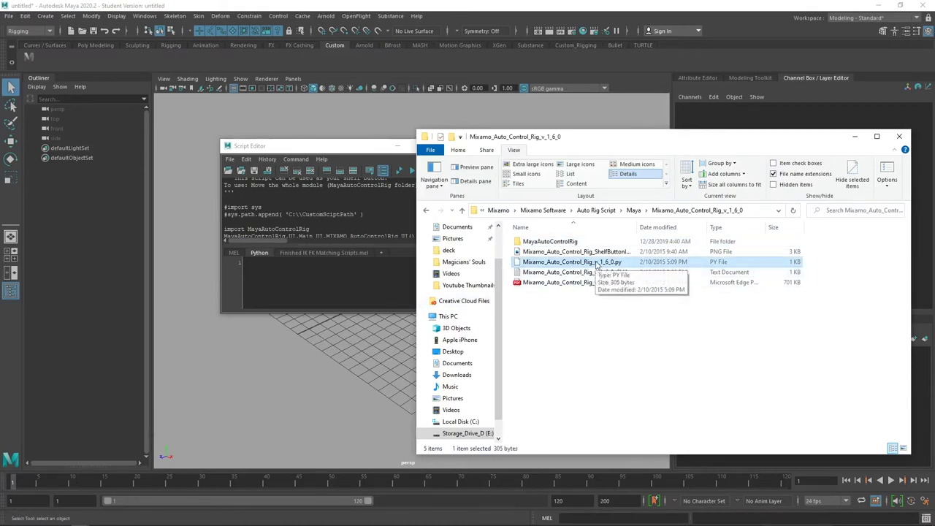
pyautogui.moveTo(598, 264); pyautogui.dragTo(307, 287)
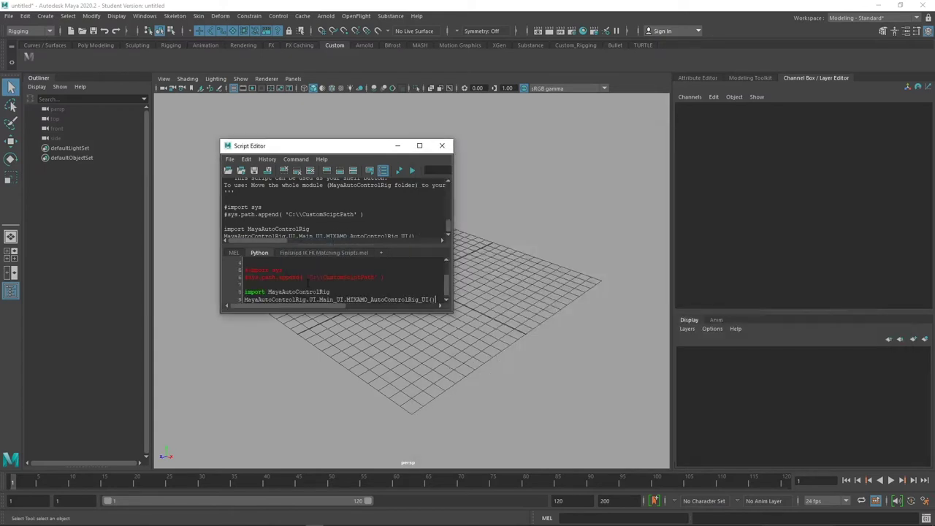
# - Select all the Mixamo rig script text and drop it onto the Custom shelf as a button
pyautogui.click(234, 252)
pyautogui.click(259, 253)
pyautogui.hotkey('ctrl', 'a')
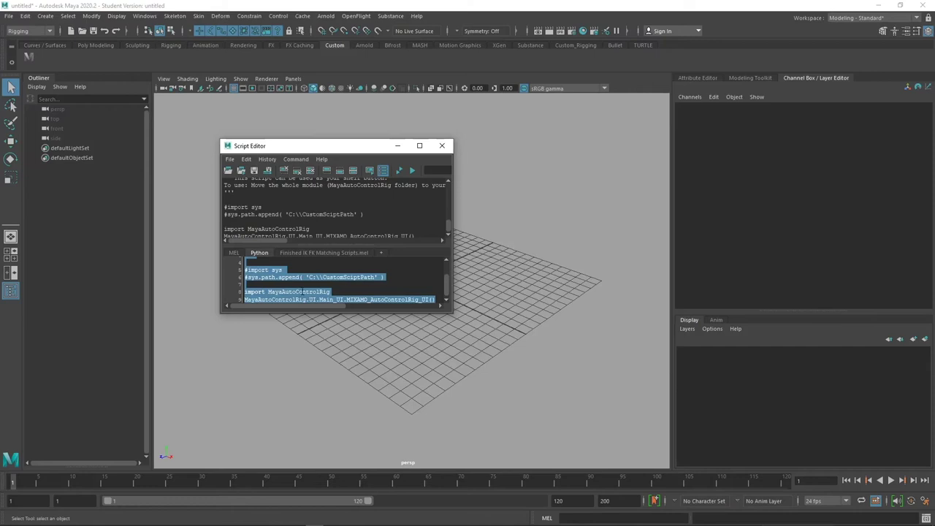
pyautogui.scroll(1, 304, 296)
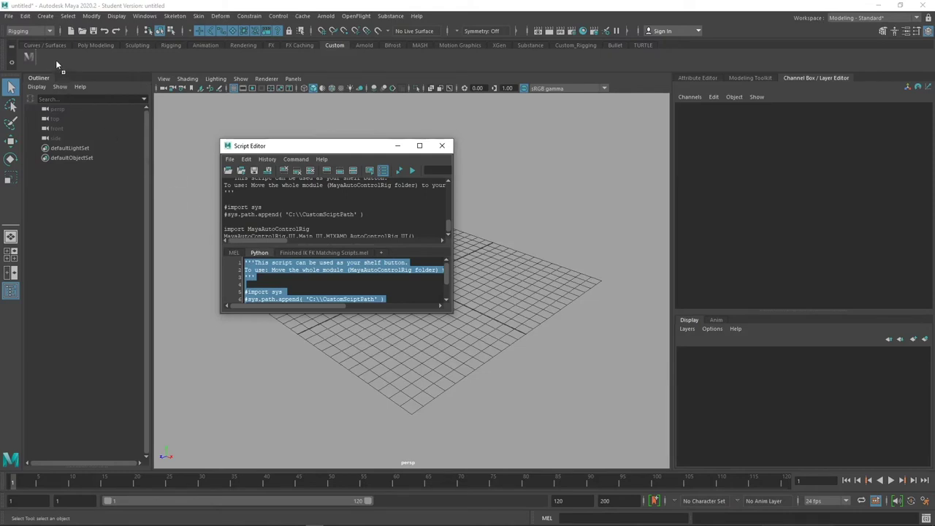
pyautogui.moveTo(55, 56); pyautogui.dragTo(57, 57, button='middle')
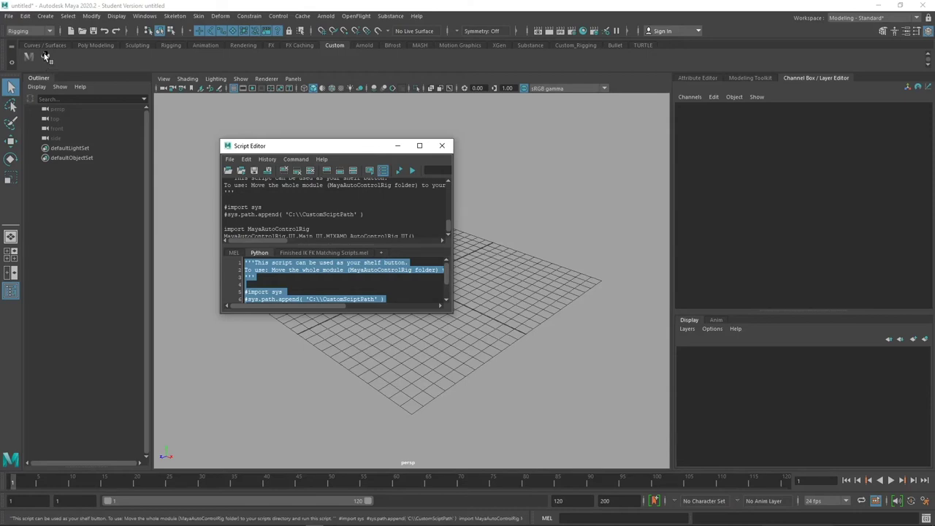
# - Open the Shelf Editor for the new button on its Shelves tab
pyautogui.rightClick(45, 57)
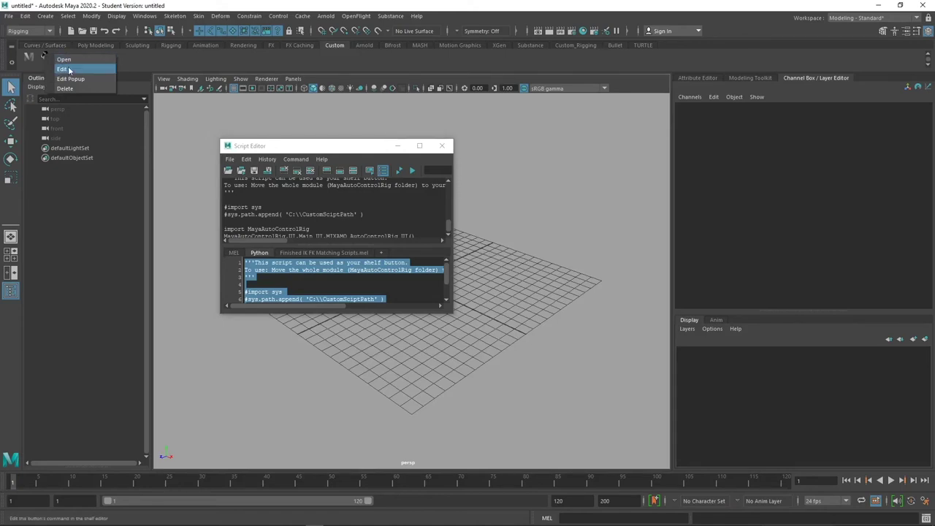
pyautogui.click(65, 69)
pyautogui.click(333, 200)
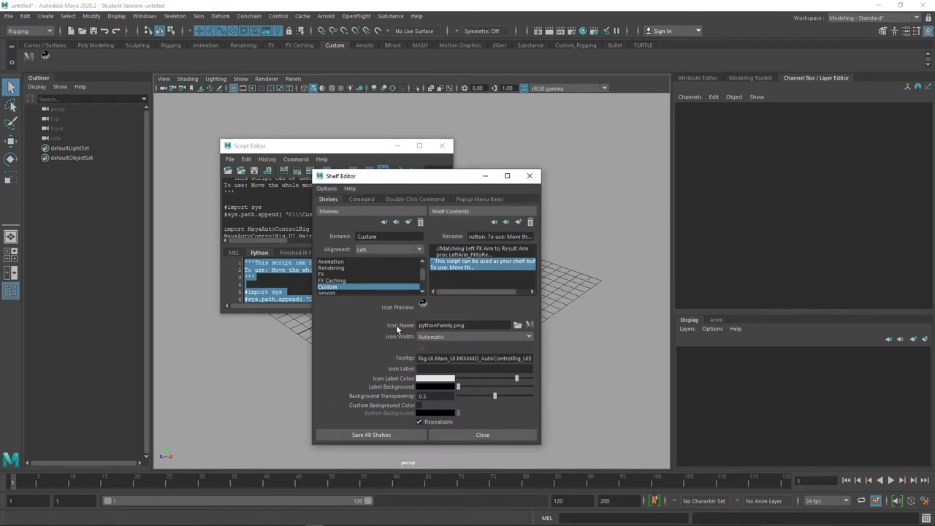
# - Browse for an icon, select the icons folder path, and close the browser unchanged
pyautogui.click(517, 325)
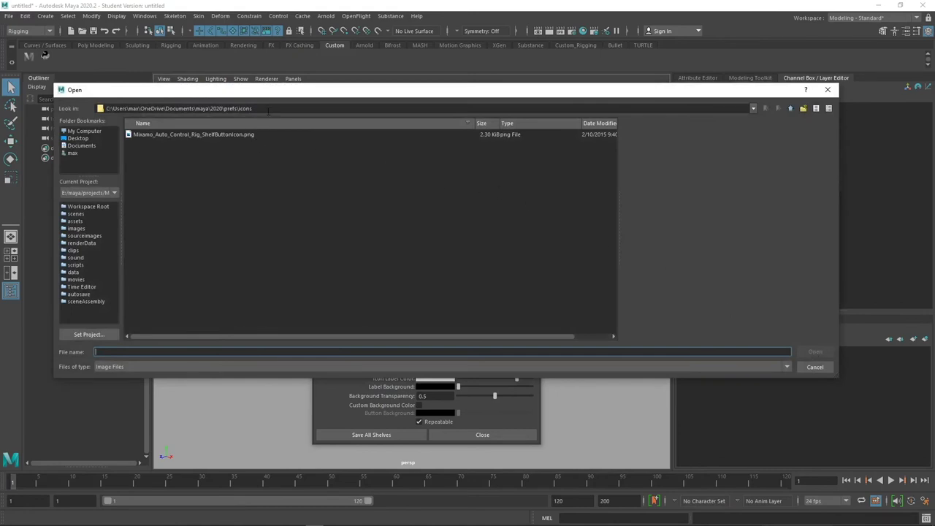
pyautogui.click(268, 111)
pyautogui.moveTo(268, 111); pyautogui.dragTo(105, 110)
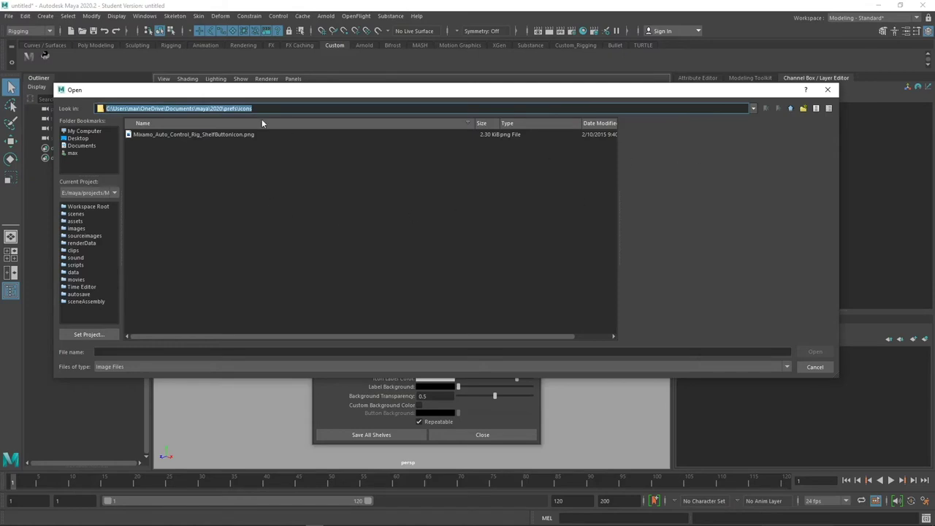
pyautogui.click(828, 89)
# - Point the scripts Explorer window at Documents\maya\2020\prefs\icons and confirm its contents
pyautogui.moveTo(205, 522)
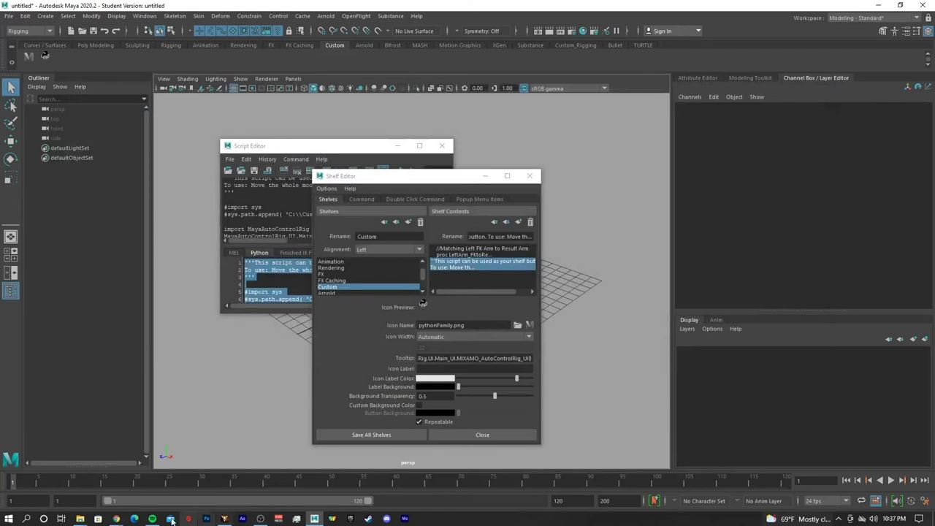
pyautogui.moveTo(82, 520)
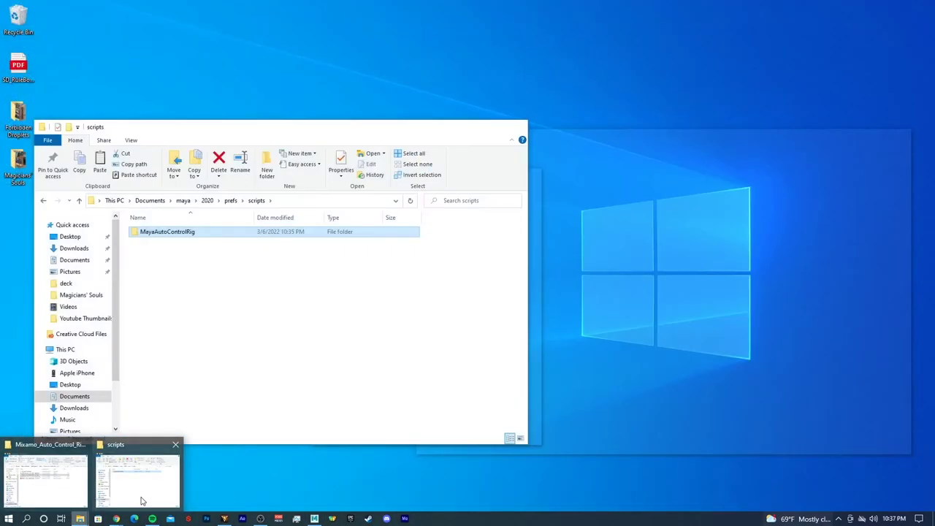
pyautogui.click(143, 501)
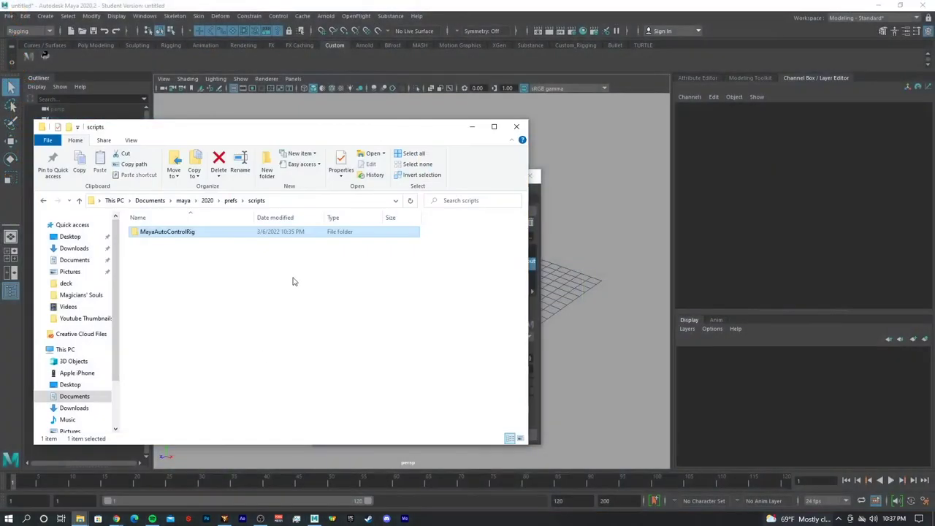
pyautogui.click(319, 201)
pyautogui.press('End')
pyautogui.press('BackSpace')
pyautogui.press('BackSpace')
pyautogui.press('BackSpace')
pyautogui.press('BackSpace')
pyautogui.press('BackSpace')
pyautogui.press('BackSpace')
pyautogui.press('BackSpace')
pyautogui.write('icons')
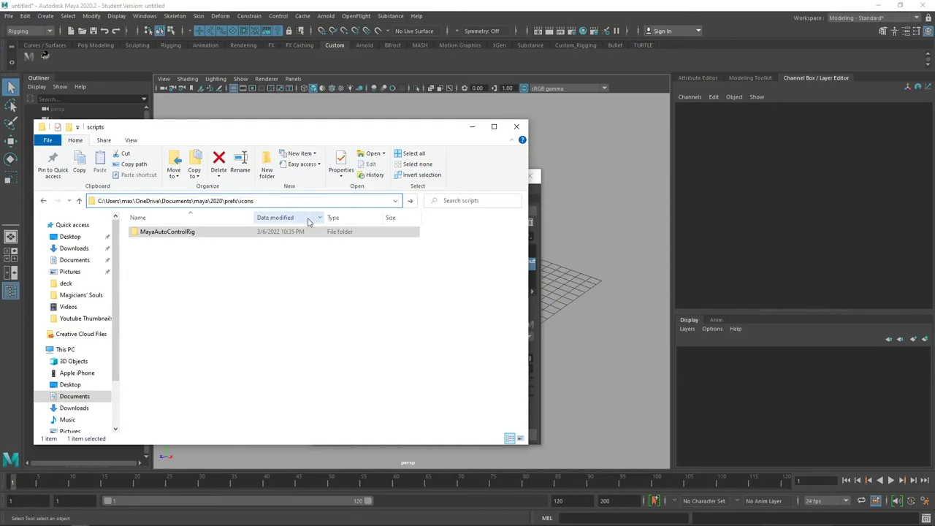
pyautogui.press('Return')
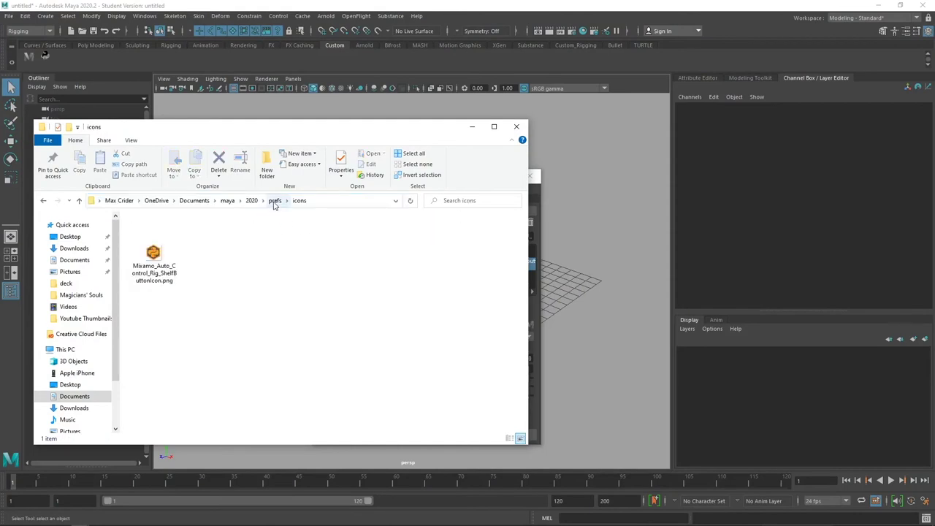
pyautogui.click(274, 202)
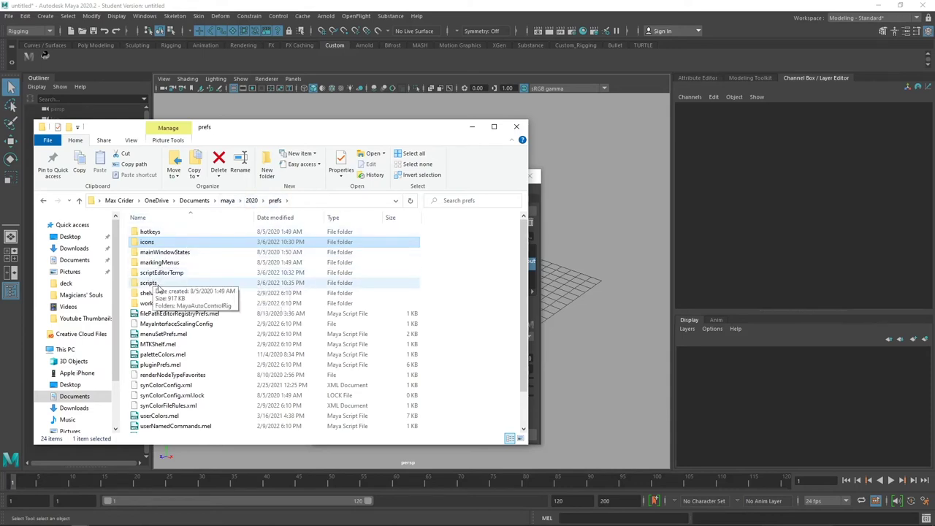
pyautogui.doubleClick(175, 246)
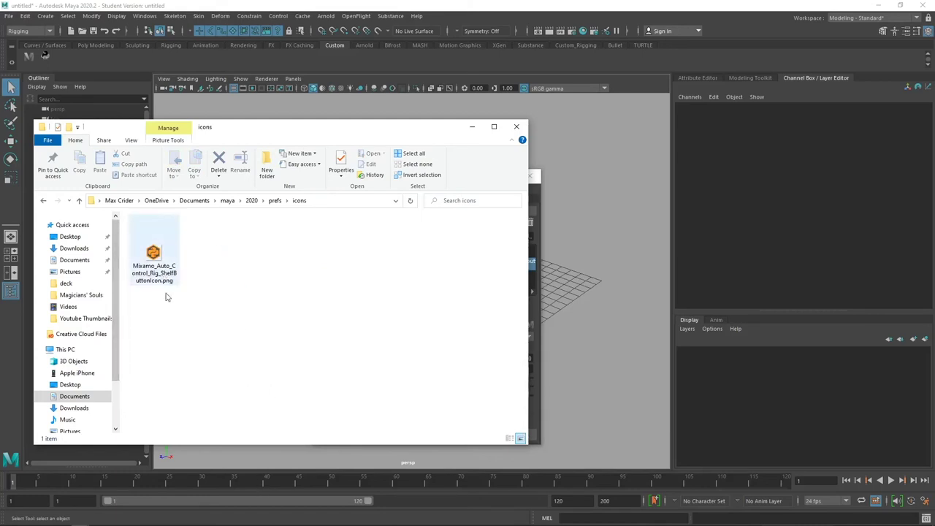
# - Find Mixamo_Auto_Control_Rig_ShelfButtonIcon.png in the Mixamo folder, then minimize that window
pyautogui.click(80, 519)
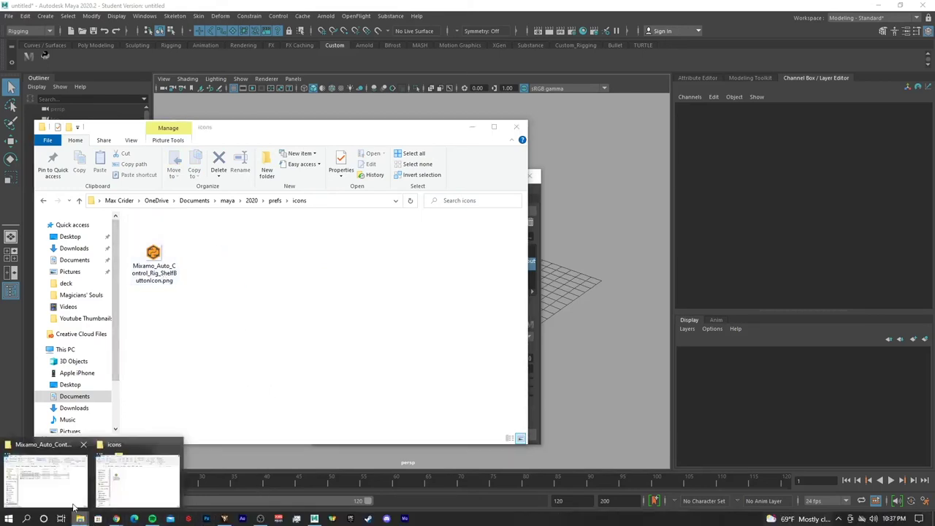
pyautogui.click(45, 471)
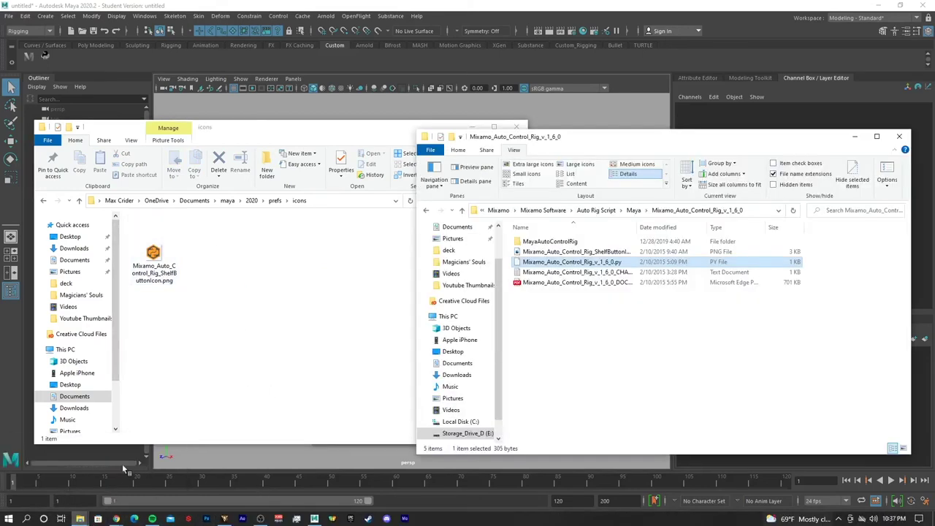
pyautogui.click(618, 251)
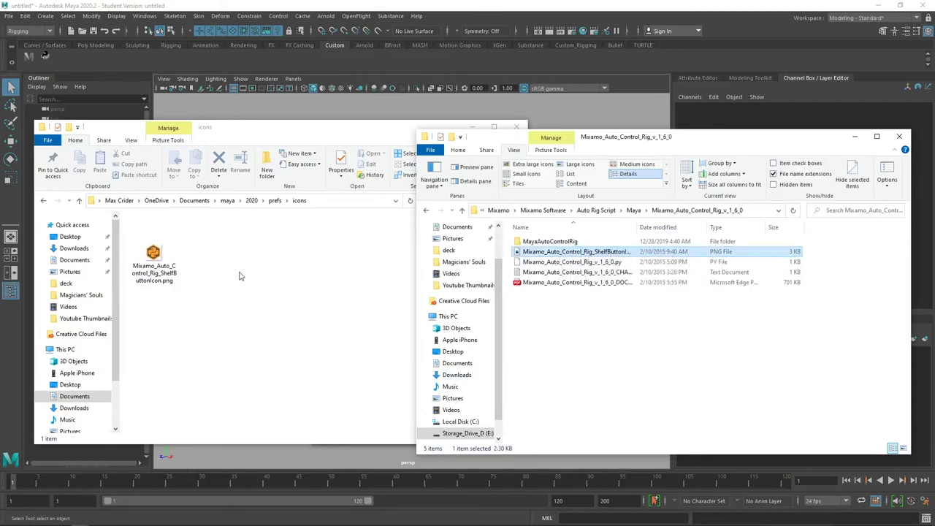
pyautogui.click(855, 137)
# - Set the shelf button's icon to Mixamo_Auto_Control_Rig_ShelfButtonIcon.png
pyautogui.click(472, 127)
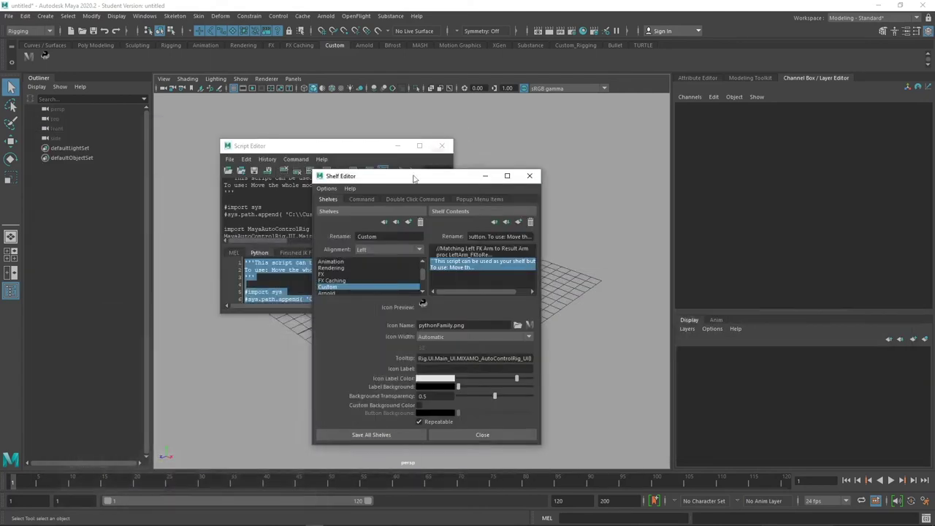
pyautogui.click(517, 324)
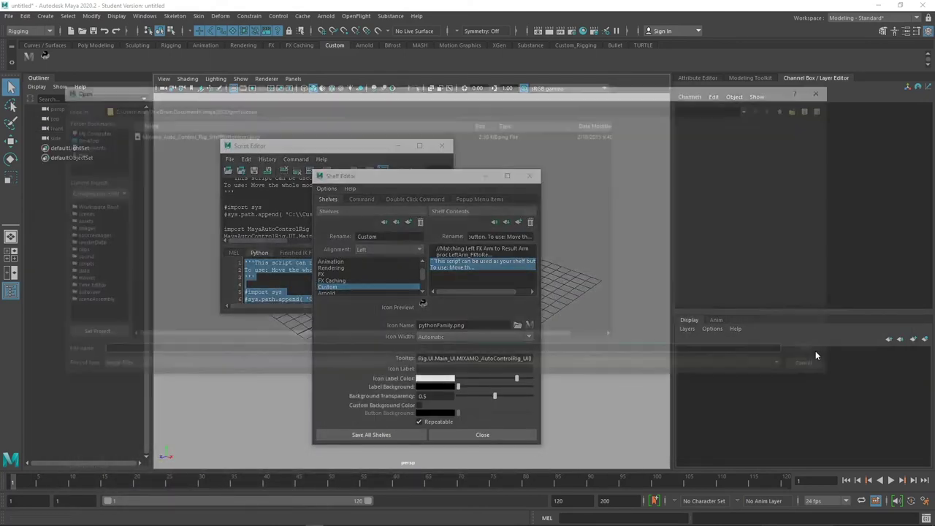
pyautogui.click(275, 134)
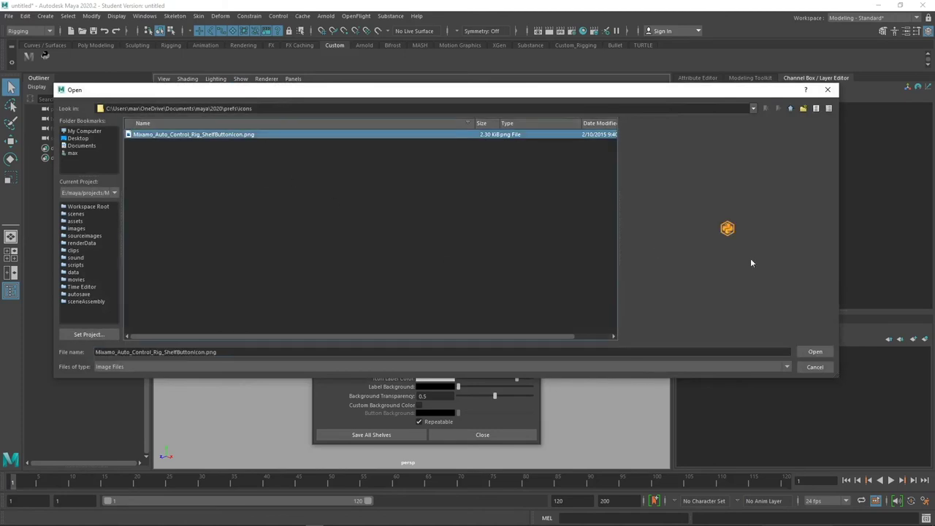
pyautogui.click(816, 352)
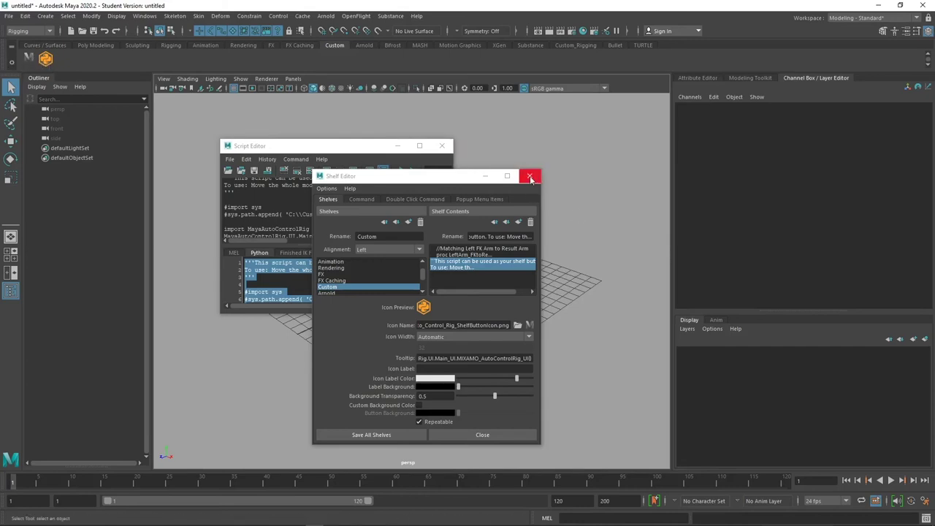
# - Close the Shelf and Script Editors, then run the orange Custom shelf button to open Auto-Control-Rig v.1.6.0
pyautogui.click(530, 177)
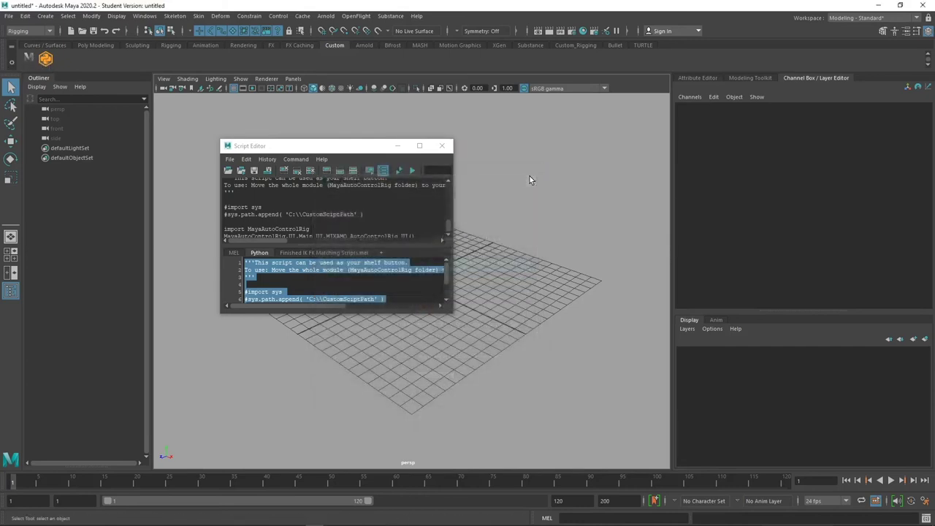
pyautogui.click(439, 146)
pyautogui.click(48, 63)
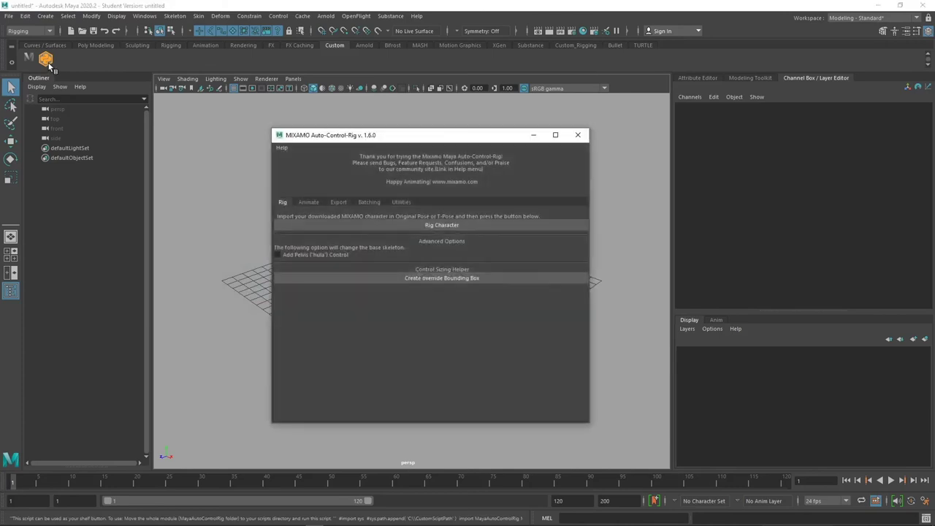